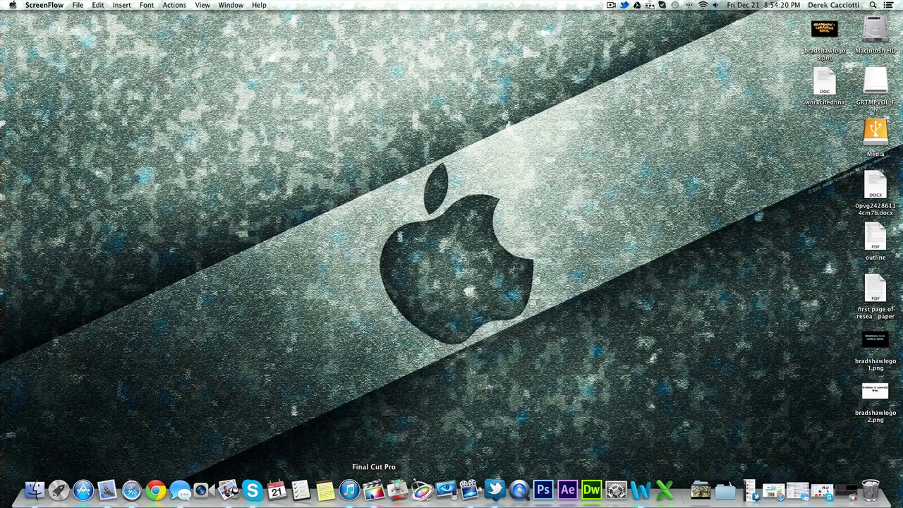
Add a new event to the Event Library named 'testing 1' and open Media Import.
click(374, 490)
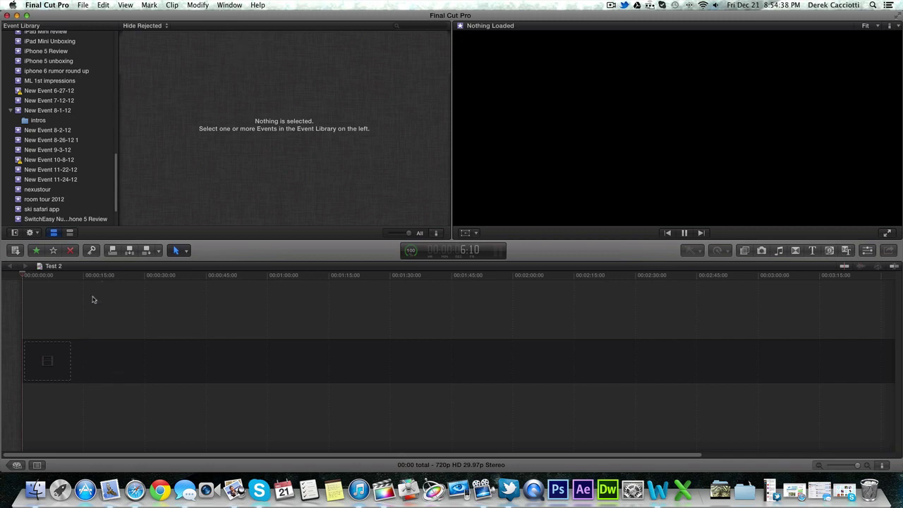
right_click(87, 140)
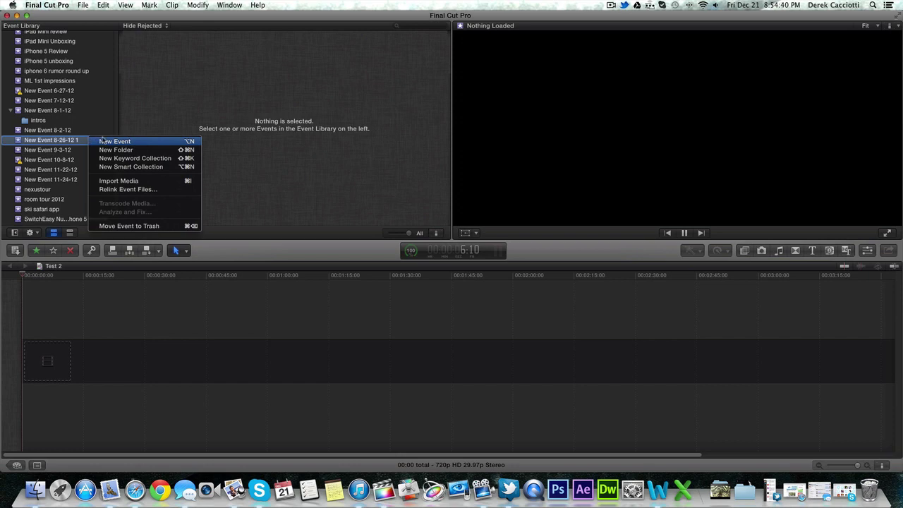
click(103, 141)
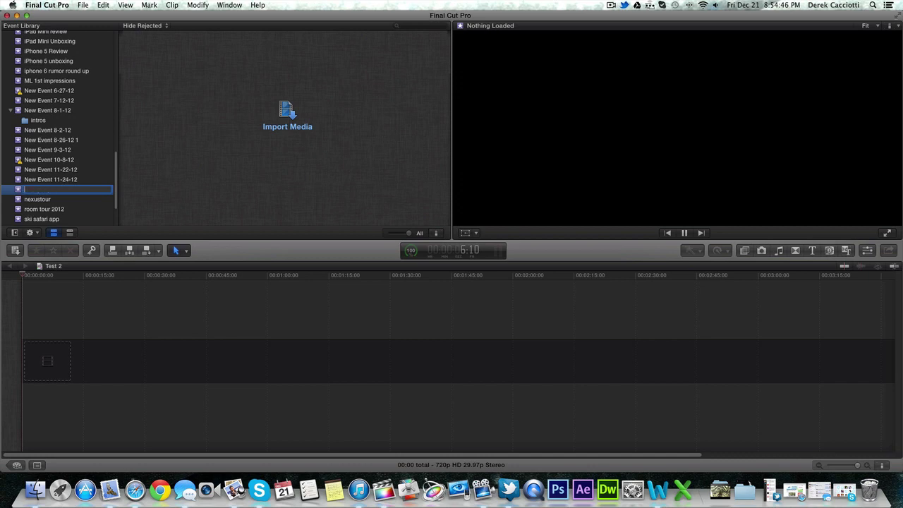
text(testi)
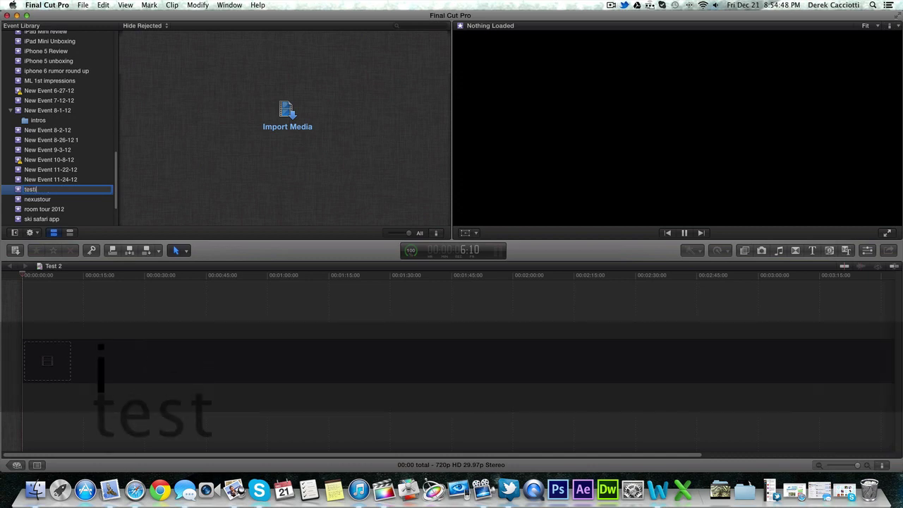
text(ng 1)
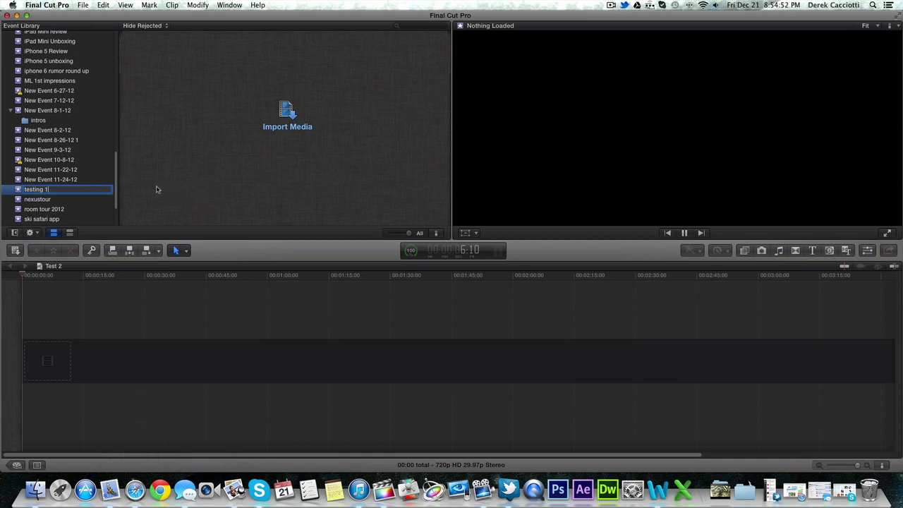
key(Return)
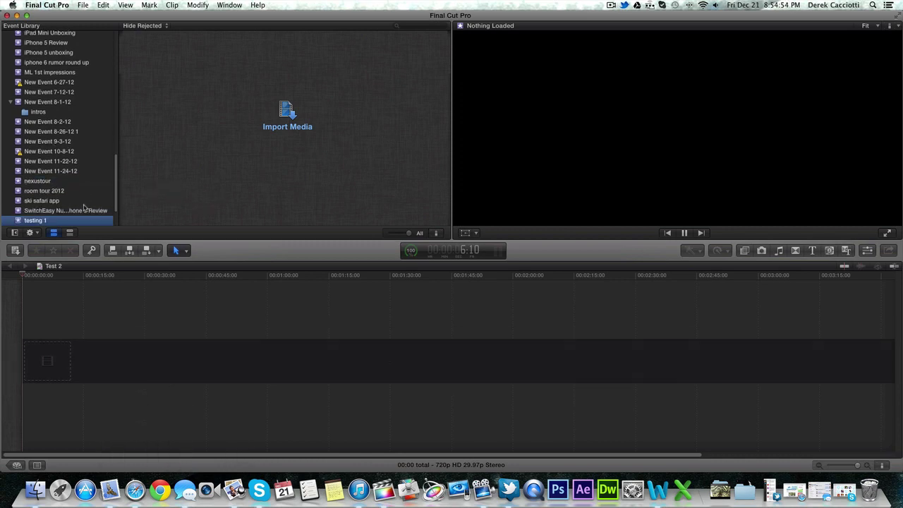
click(289, 119)
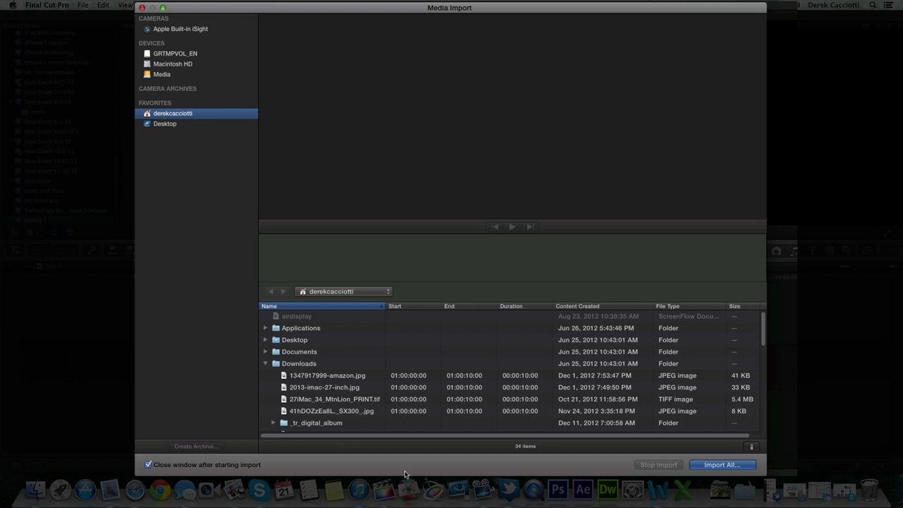
Preview cityrush15.mov, then import it into the existing 'testing 1' event.
scroll(377, 414, down, 1)
scroll(376, 413, down, 4)
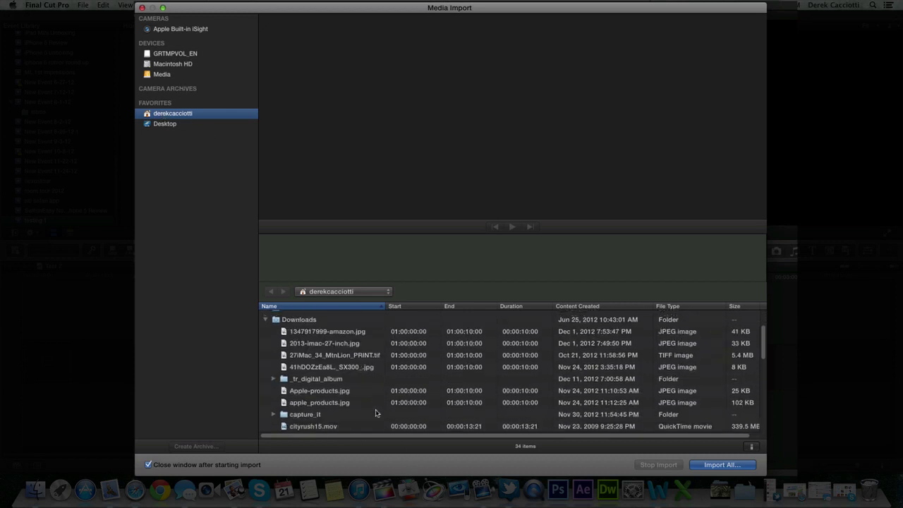
click(353, 413)
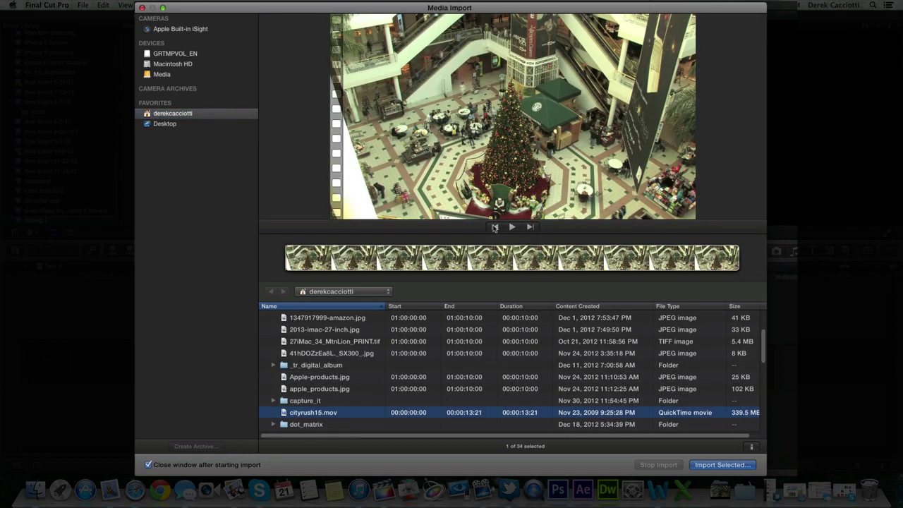
key(space)
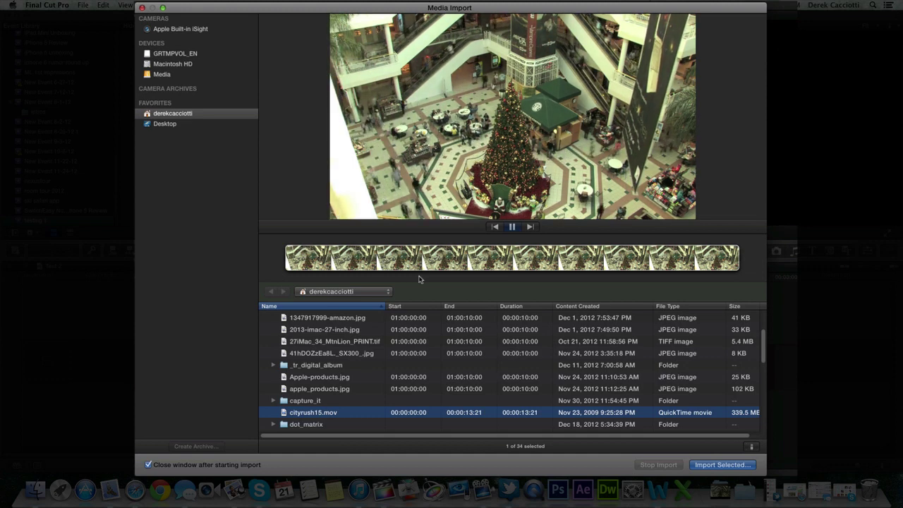
key(space)
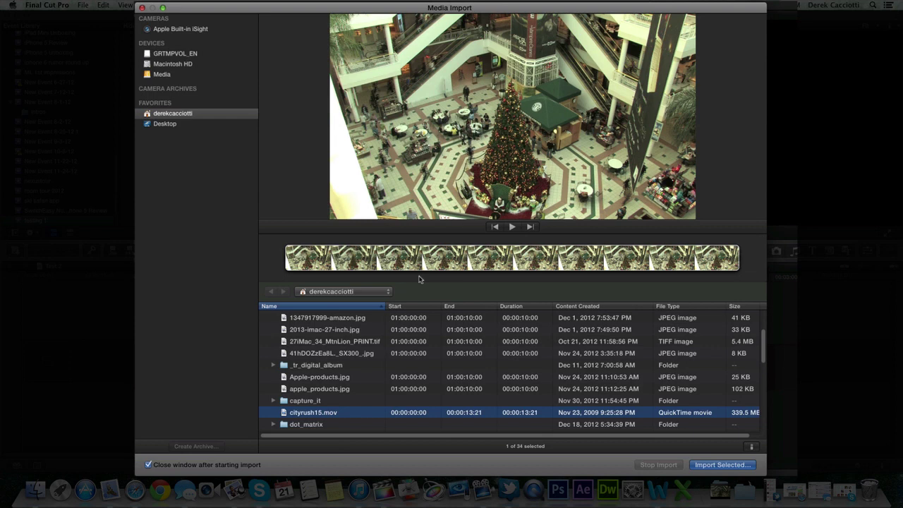
key(Return)
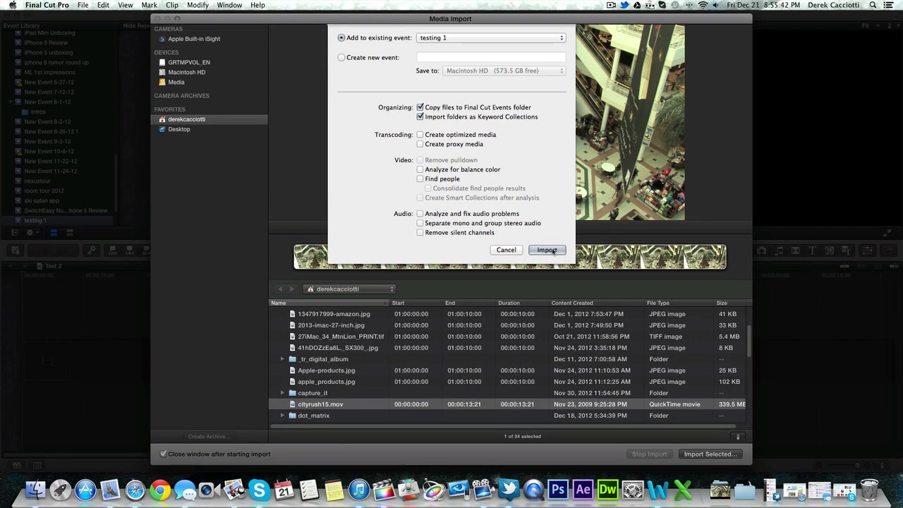
click(548, 250)
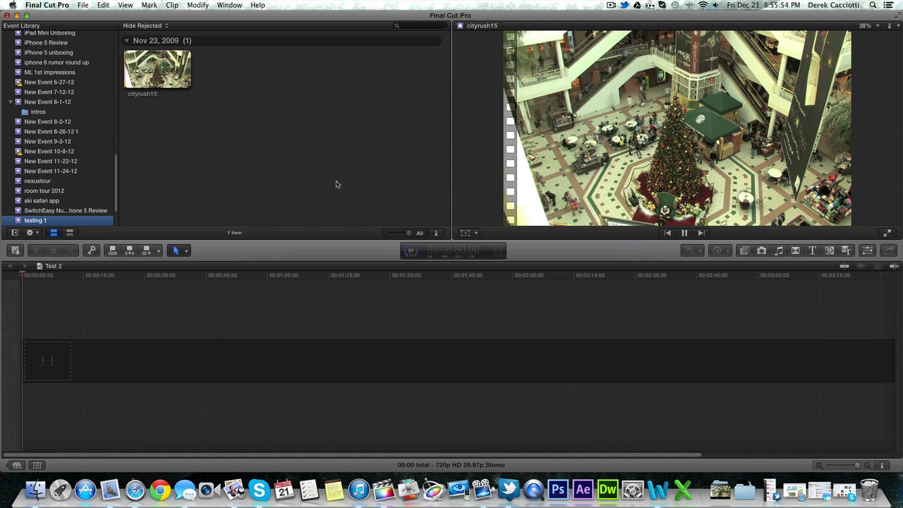
Drag the cityrush15 clip from the event to the beginning of the Test 2 timeline.
click(156, 74)
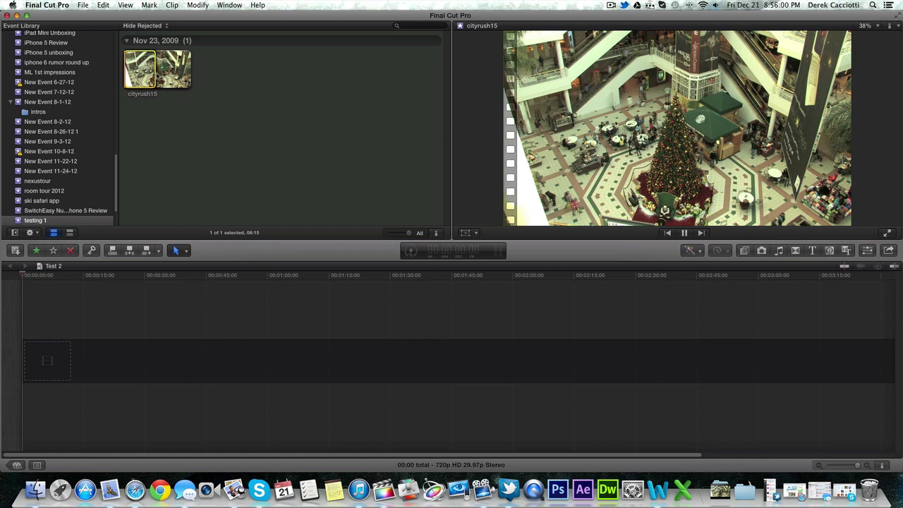
drag(172, 78, 39, 371)
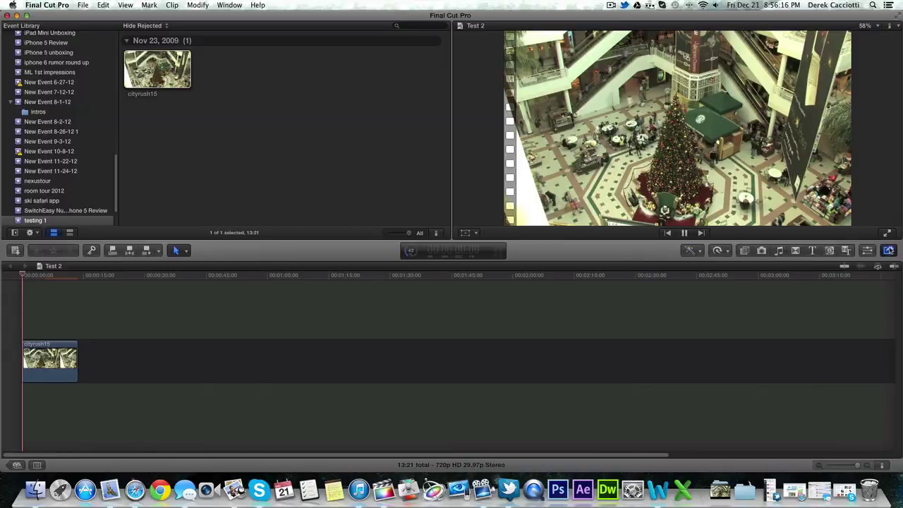
click(888, 251)
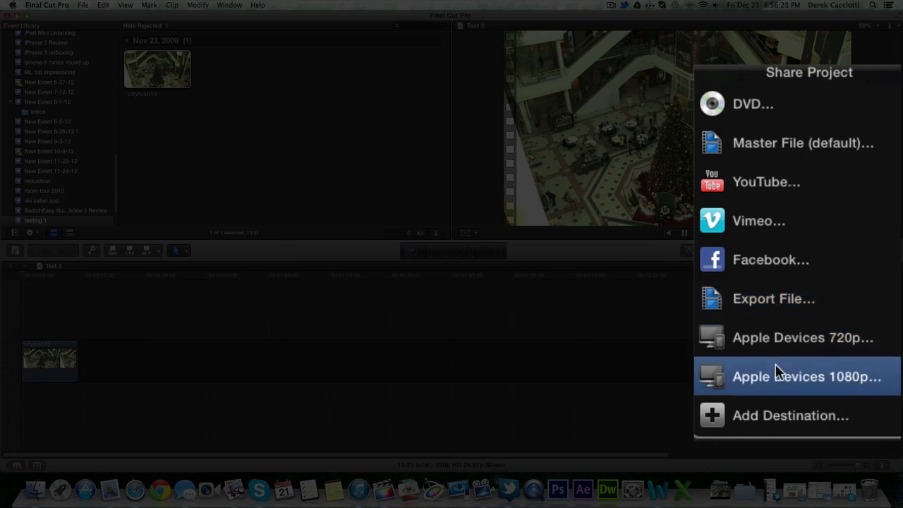
Delete the Vimeo destination with the minus button and close the Destinations window.
click(776, 416)
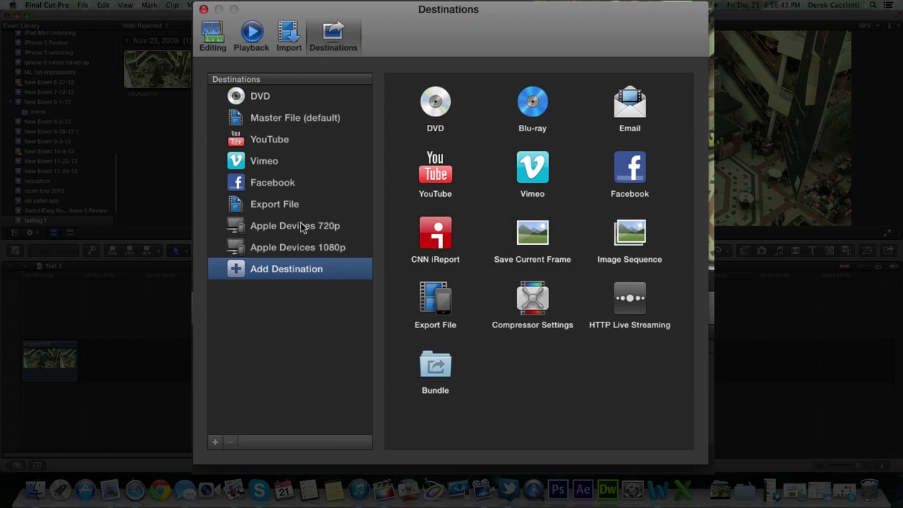
drag(250, 162, 550, 392)
click(254, 158)
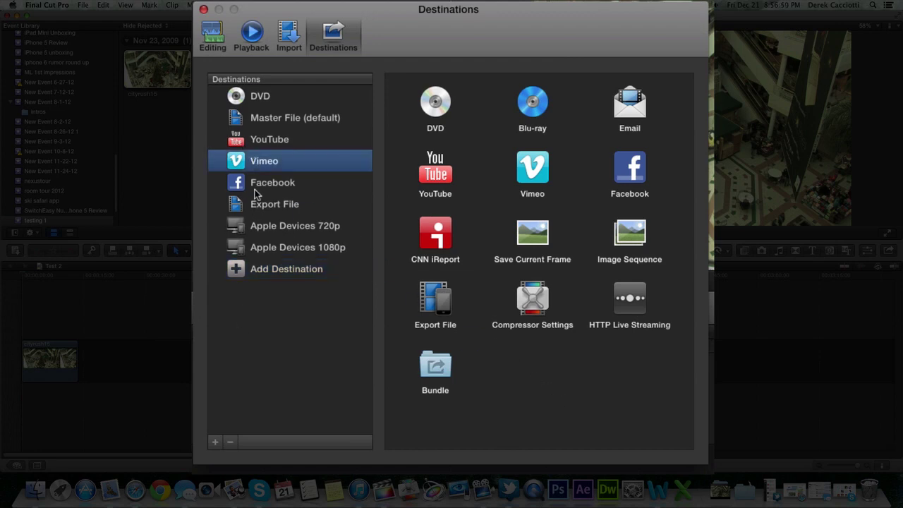
click(232, 446)
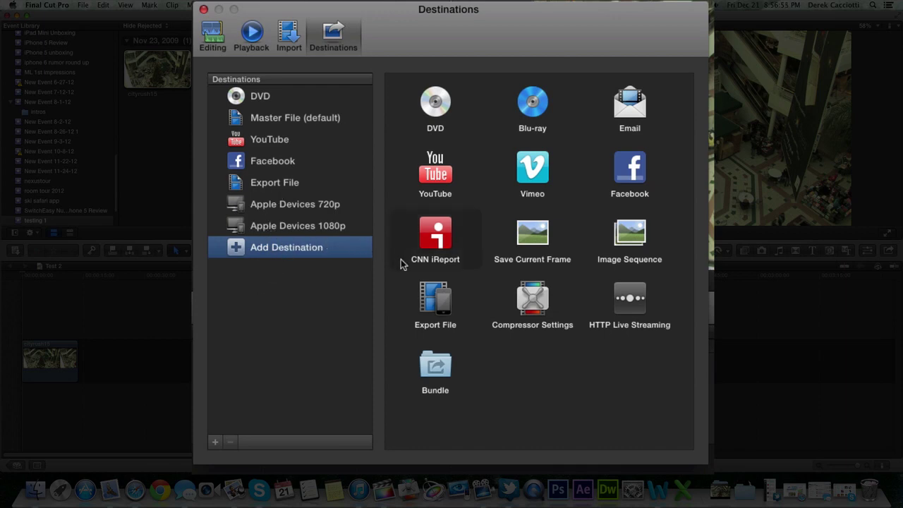
click(425, 291)
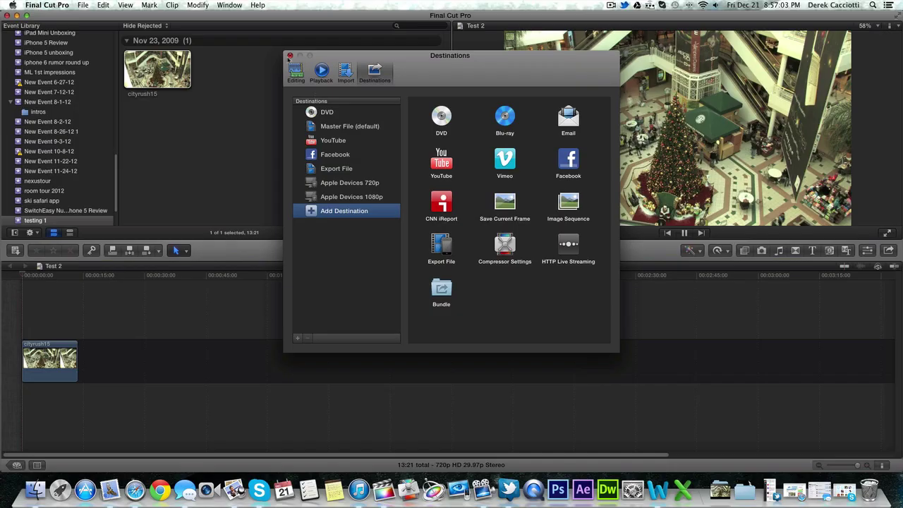
click(289, 55)
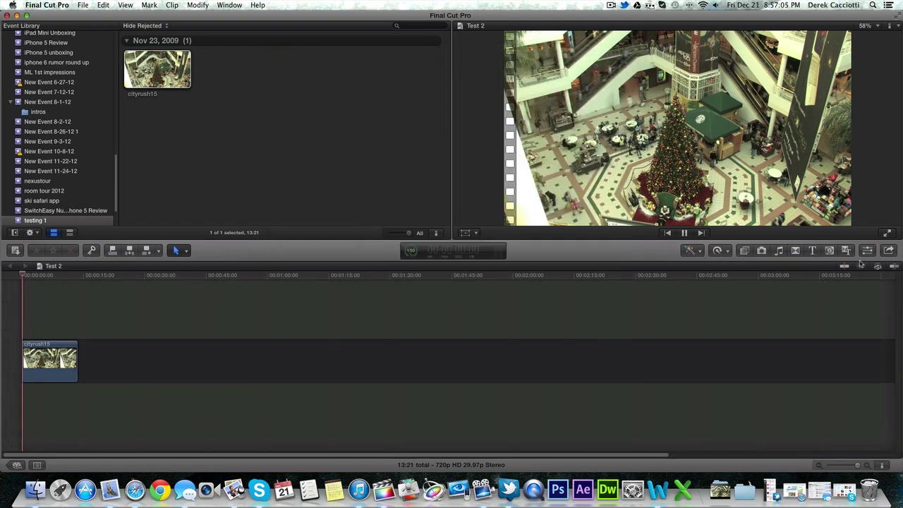
Choose Export File from the Share menu for the Test 2 project.
click(889, 250)
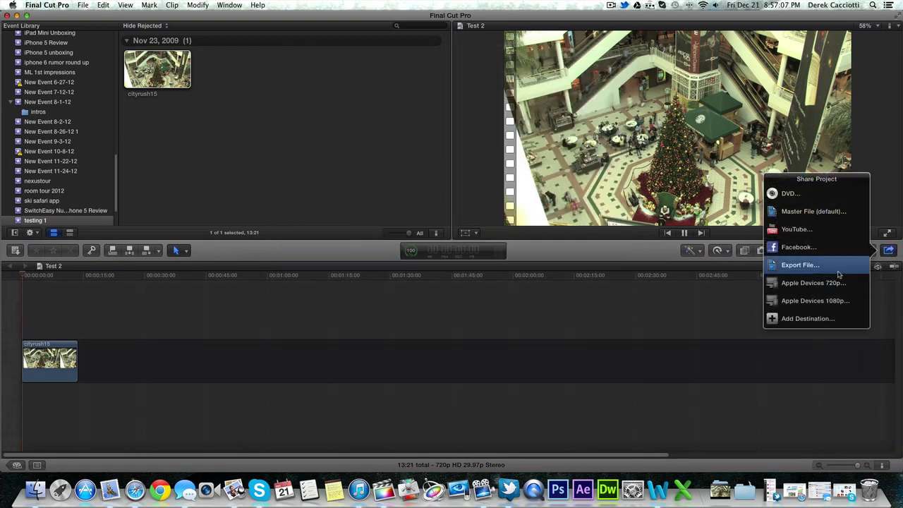
click(836, 272)
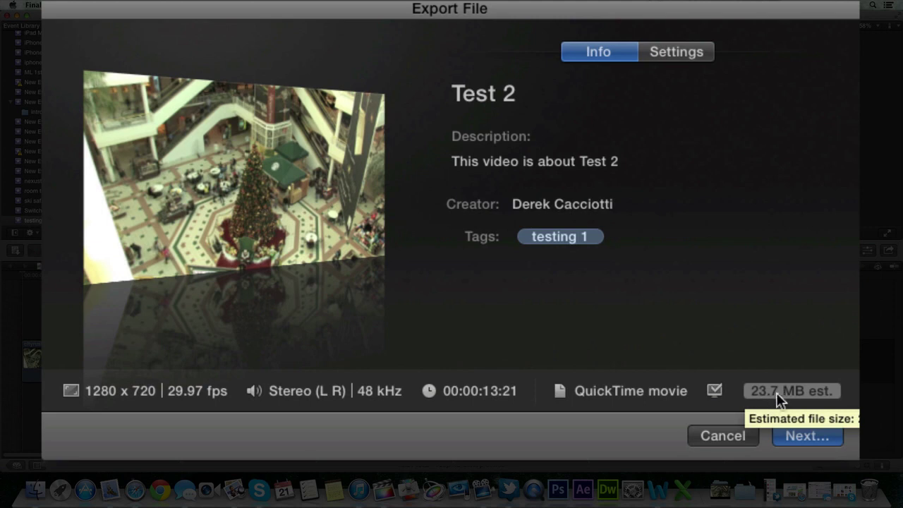
Add the tags fcpx and youtube to the Test 2 export info.
click(569, 206)
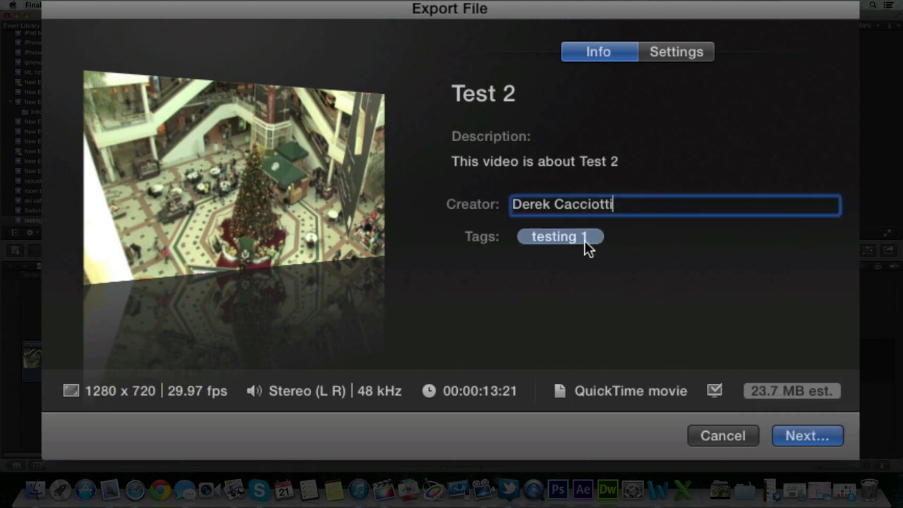
click(641, 246)
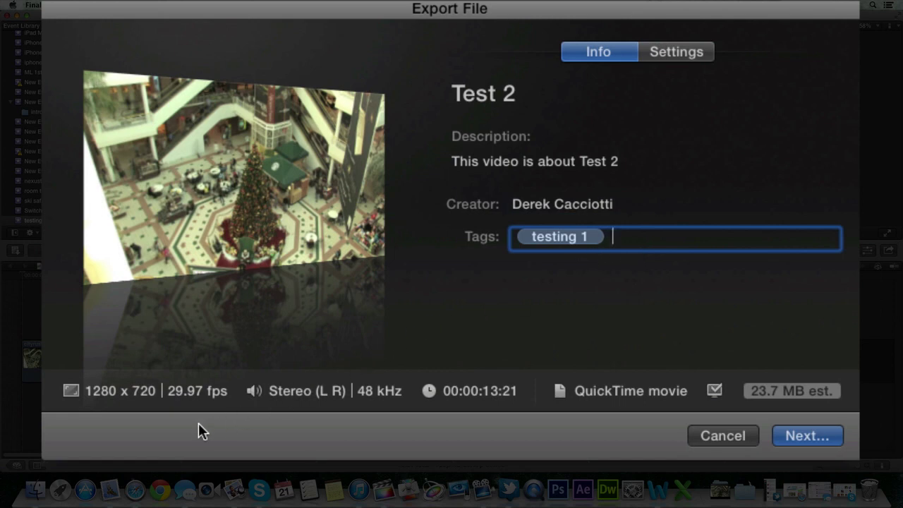
text(fcox)
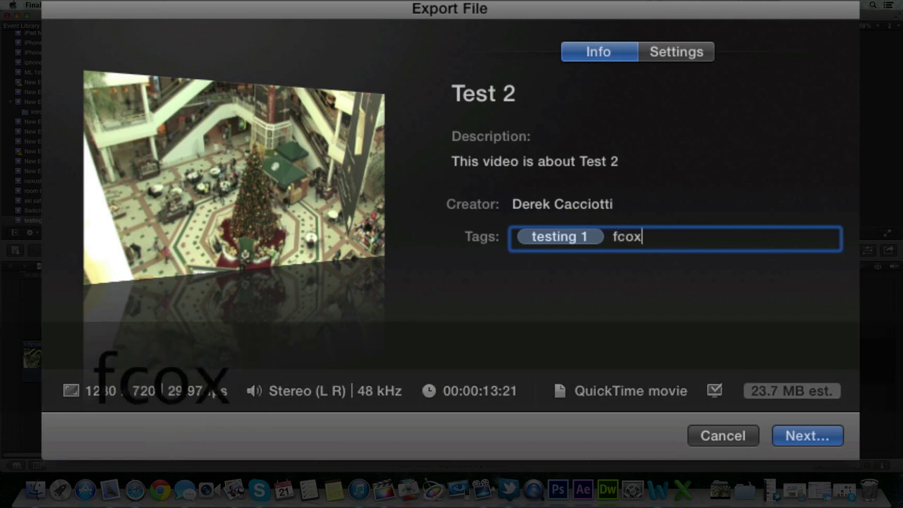
key(BackSpace)
key(BackSpace)
text(px)
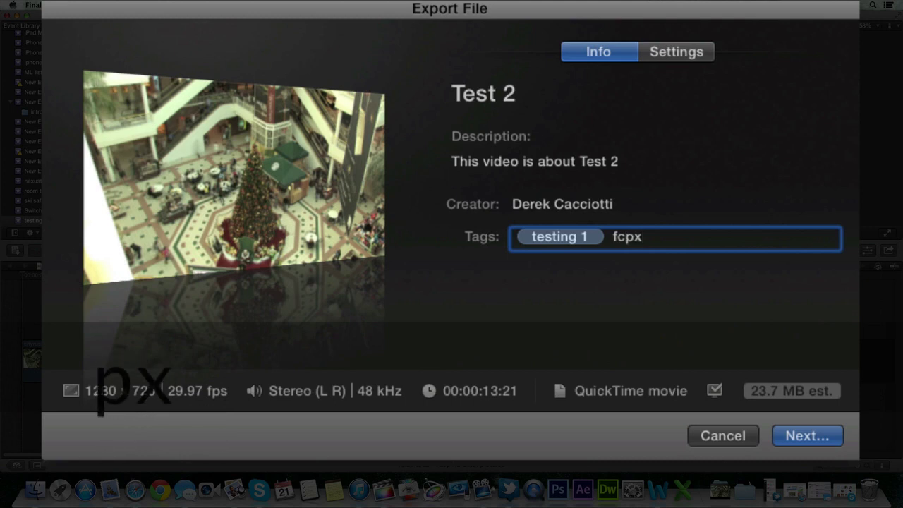
key(Return)
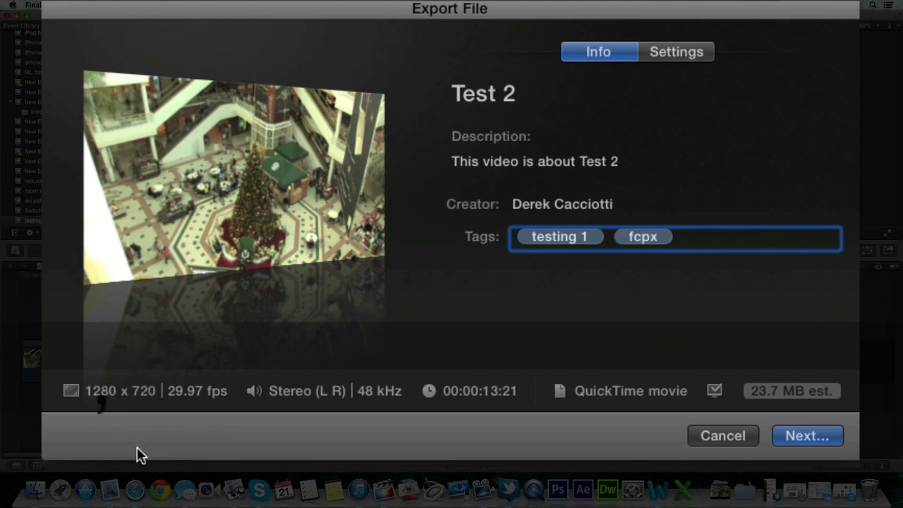
text(youtube)
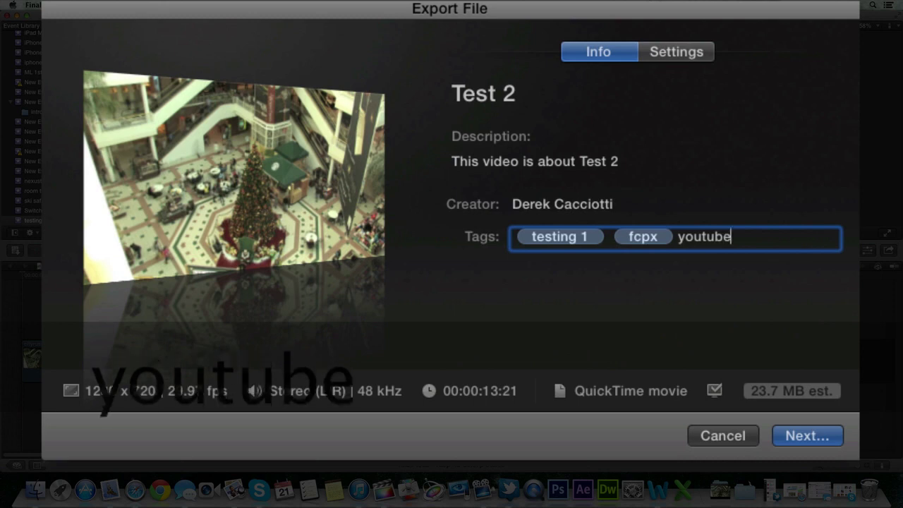
key(Return)
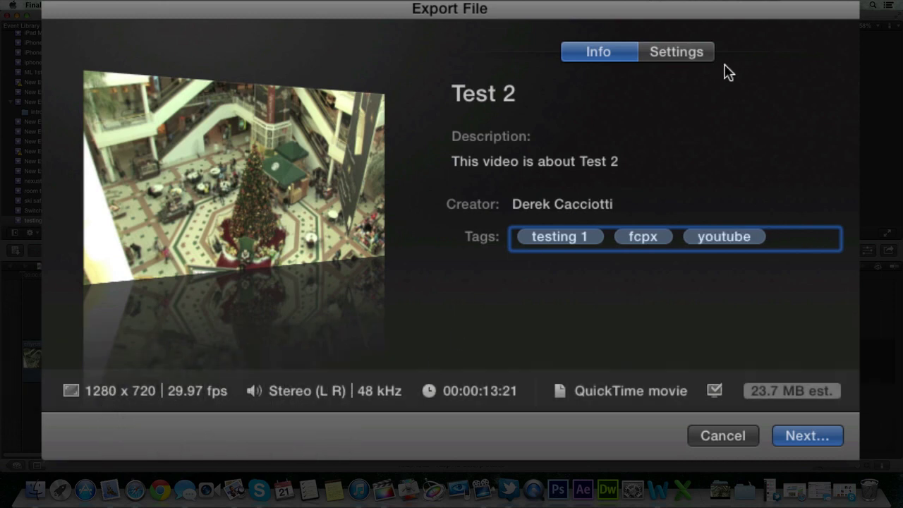
Keep H.264 as the video codec in the export settings and continue to saving.
click(674, 47)
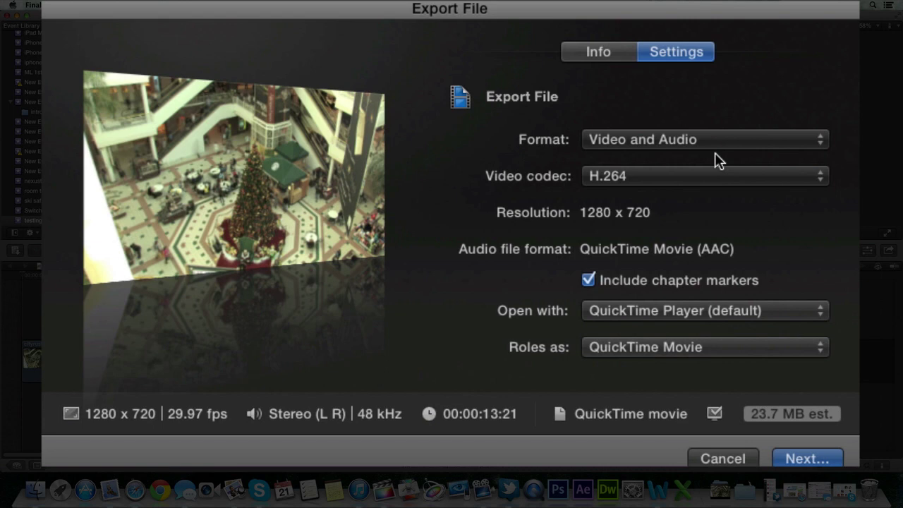
click(629, 184)
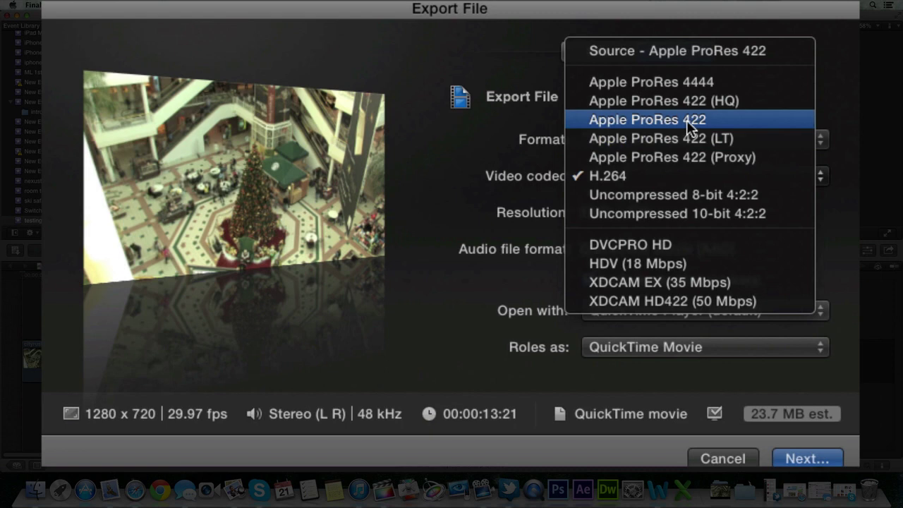
click(647, 175)
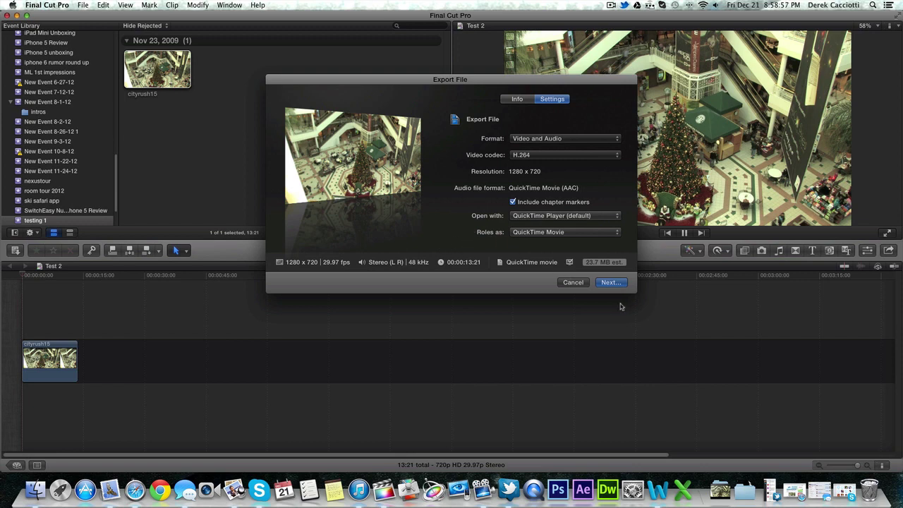
click(611, 282)
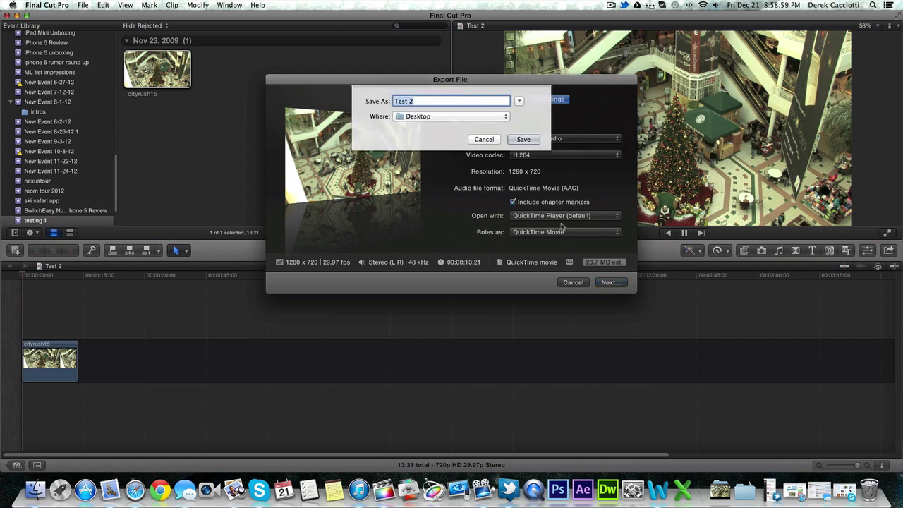
Save Test 2 to the Desktop and watch the sharing task in Background Tasks.
click(523, 139)
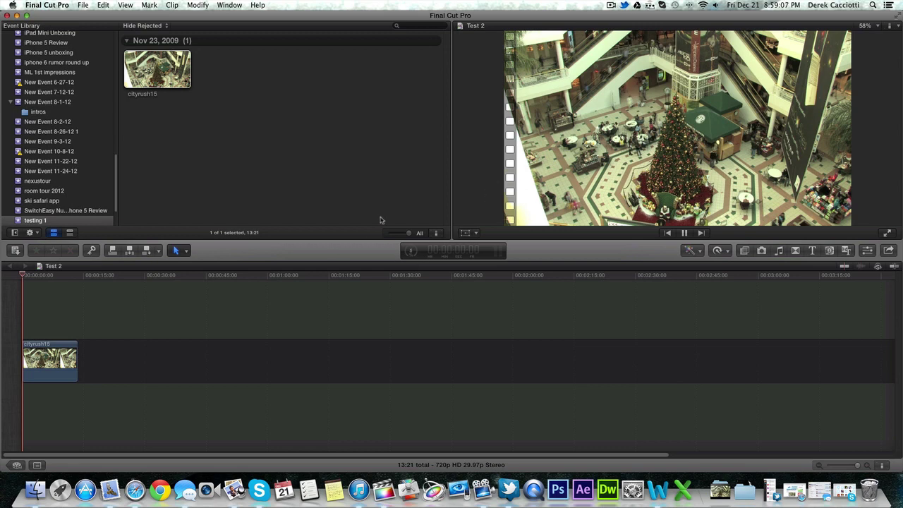
click(415, 254)
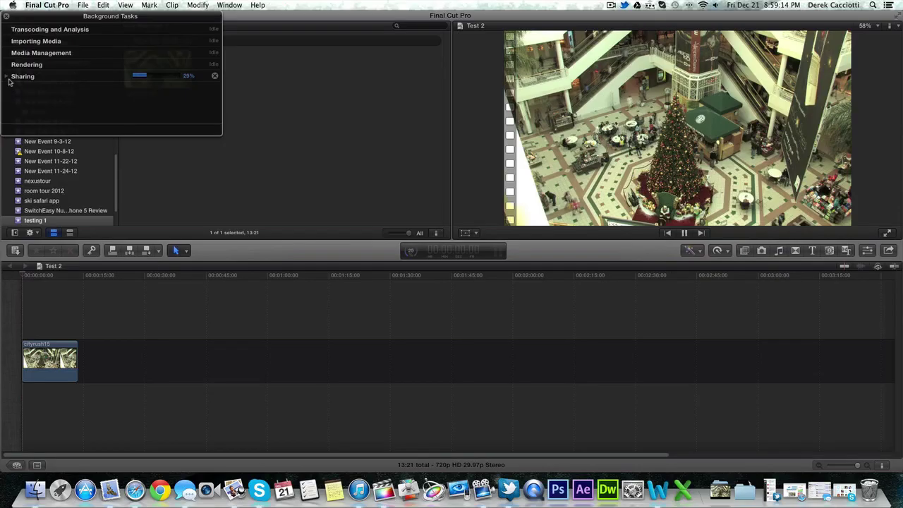
click(8, 78)
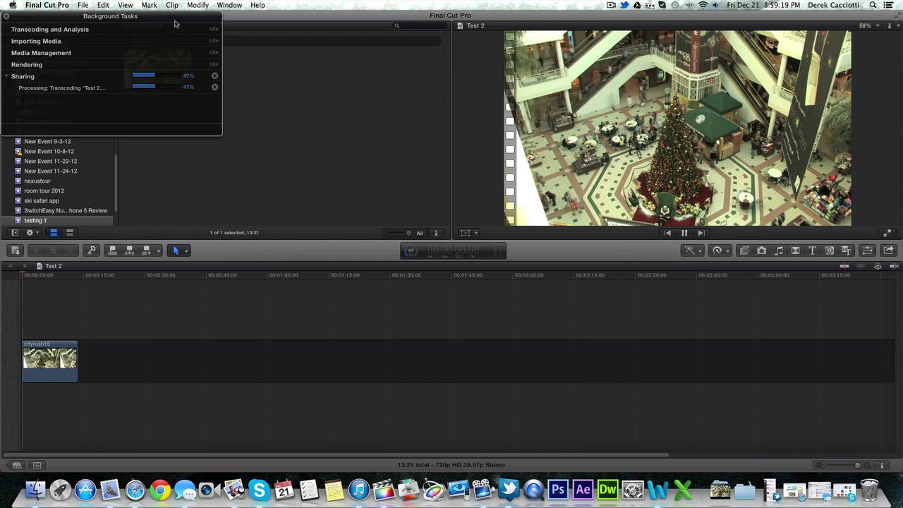
drag(176, 21, 393, 95)
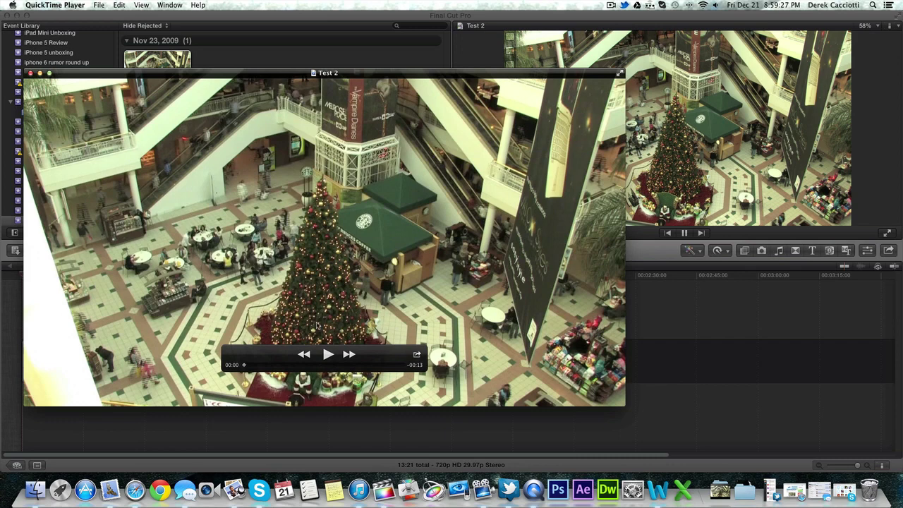
Play and pause the exported Test 2 movie, then close its QuickTime window.
click(328, 355)
click(327, 355)
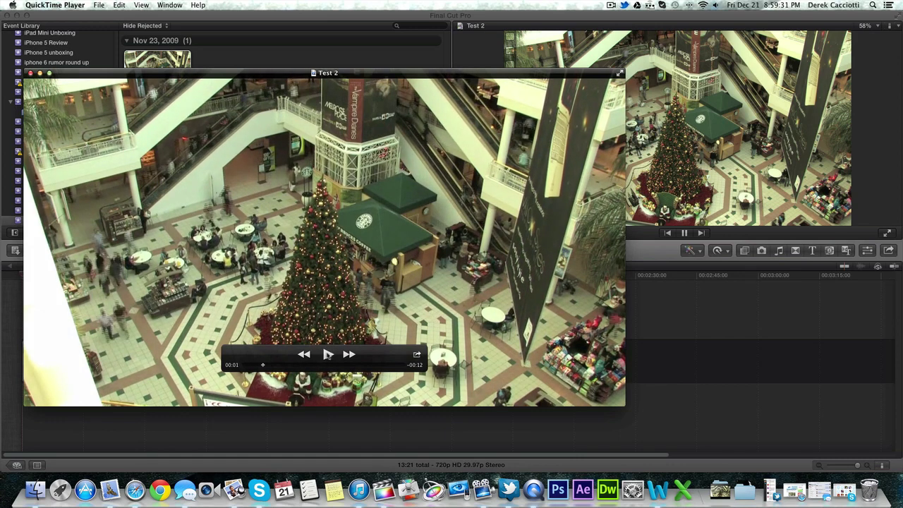
click(30, 73)
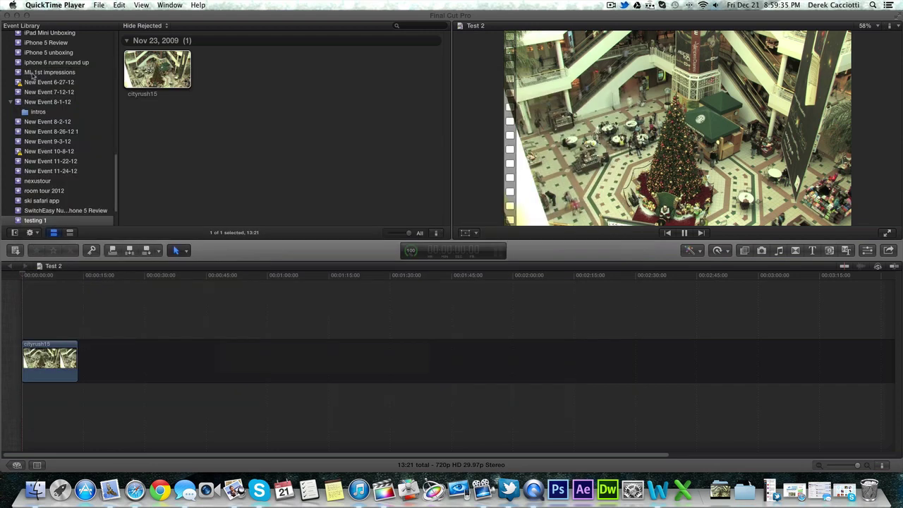